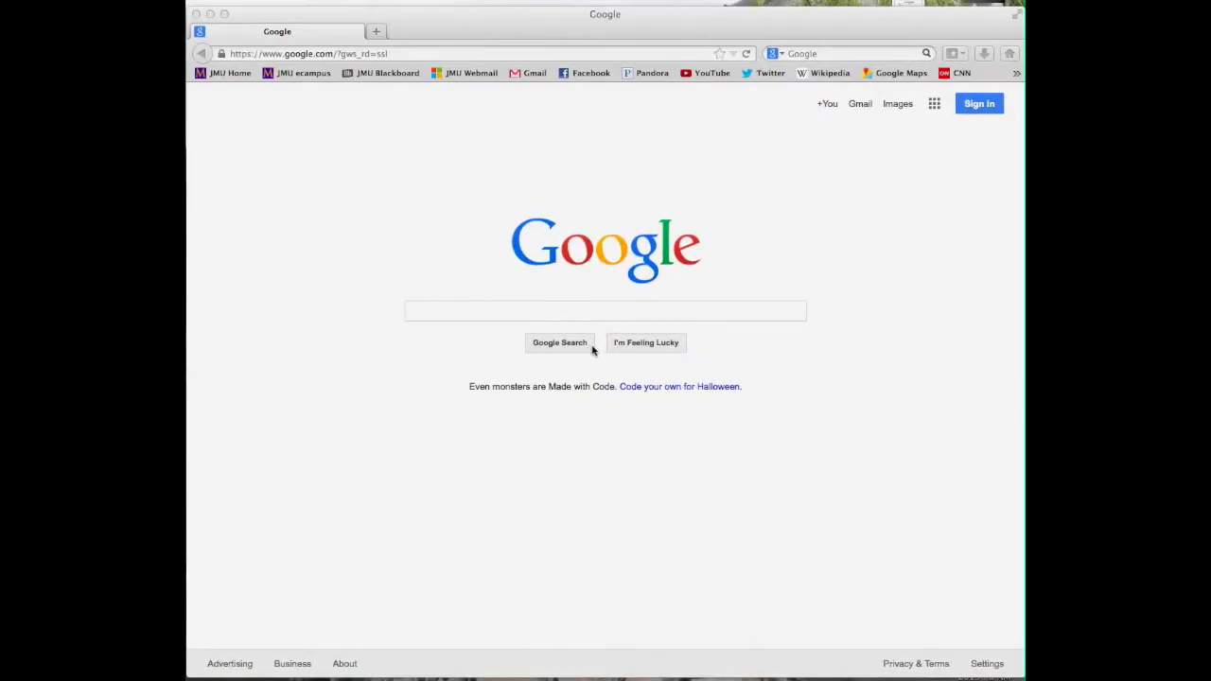
left_click(535, 251)
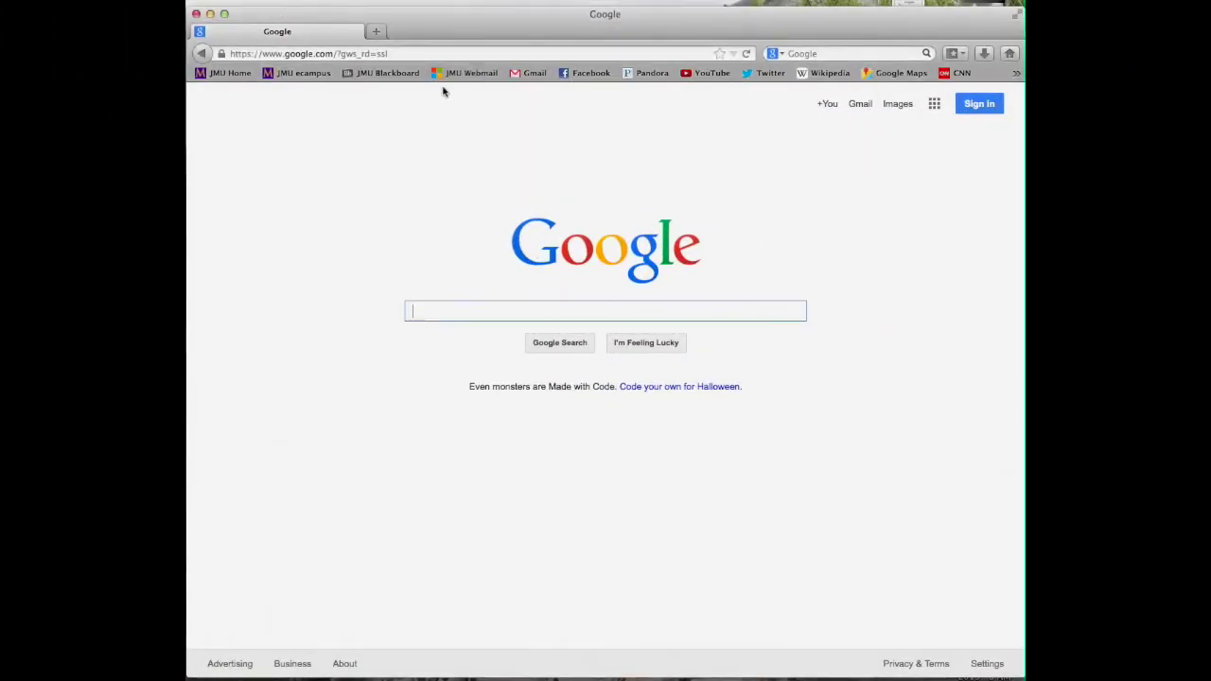
left_click(416, 54)
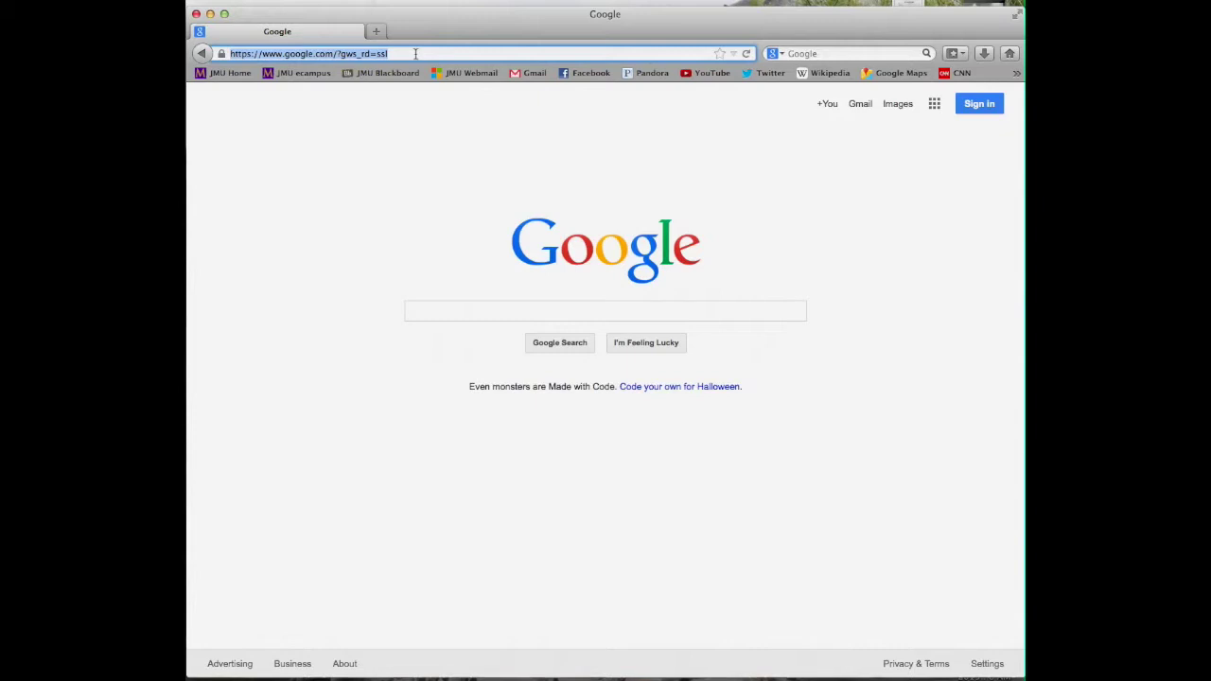
type("www.gmail.com/")
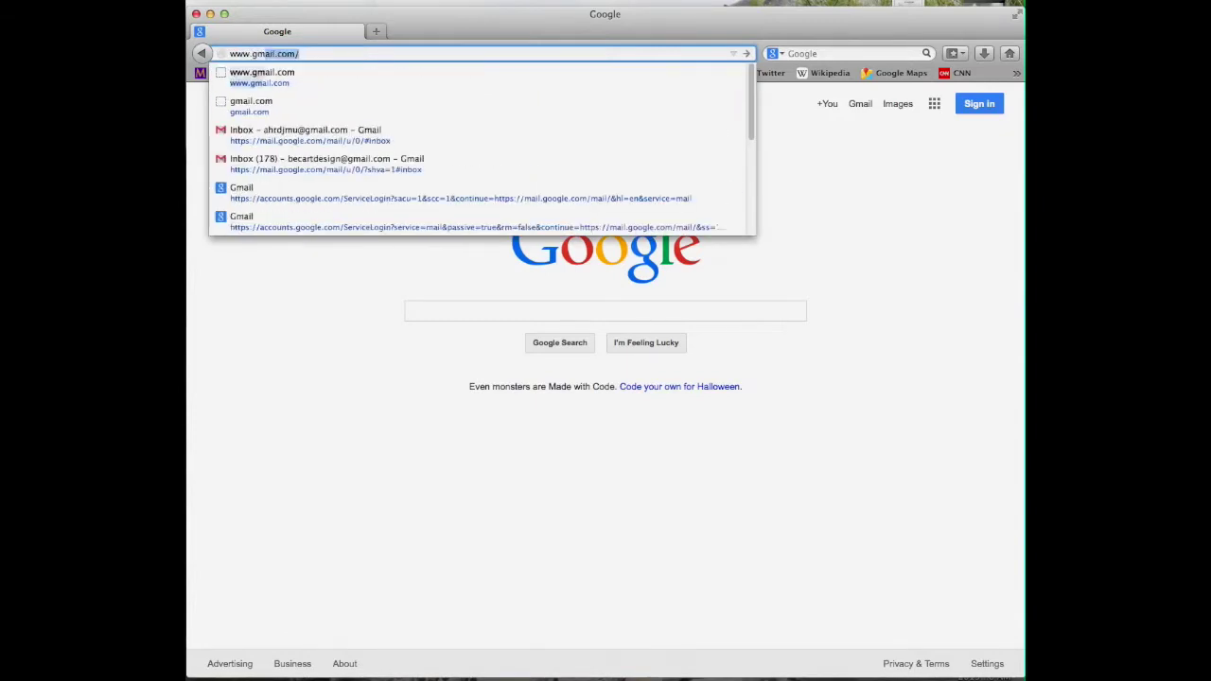
key("Return")
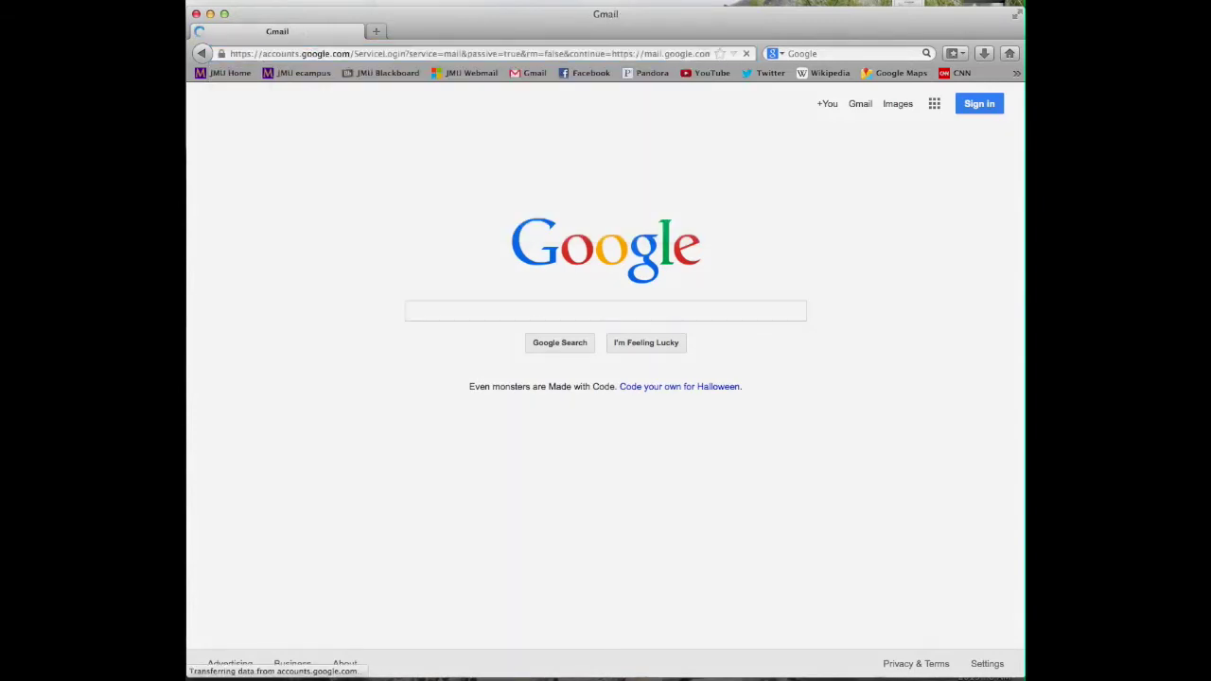
Sign in with the saved account and its password to reach the empty inbox
type("a")
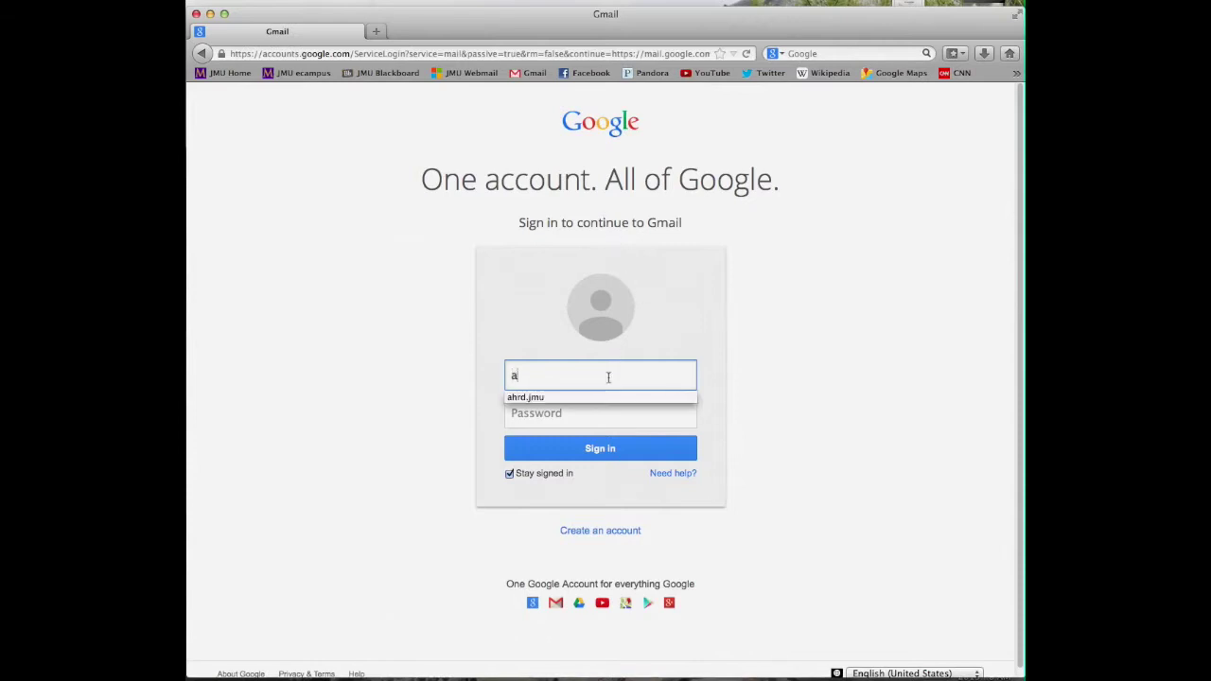
left_click(604, 398)
left_click(606, 413)
type("•••")
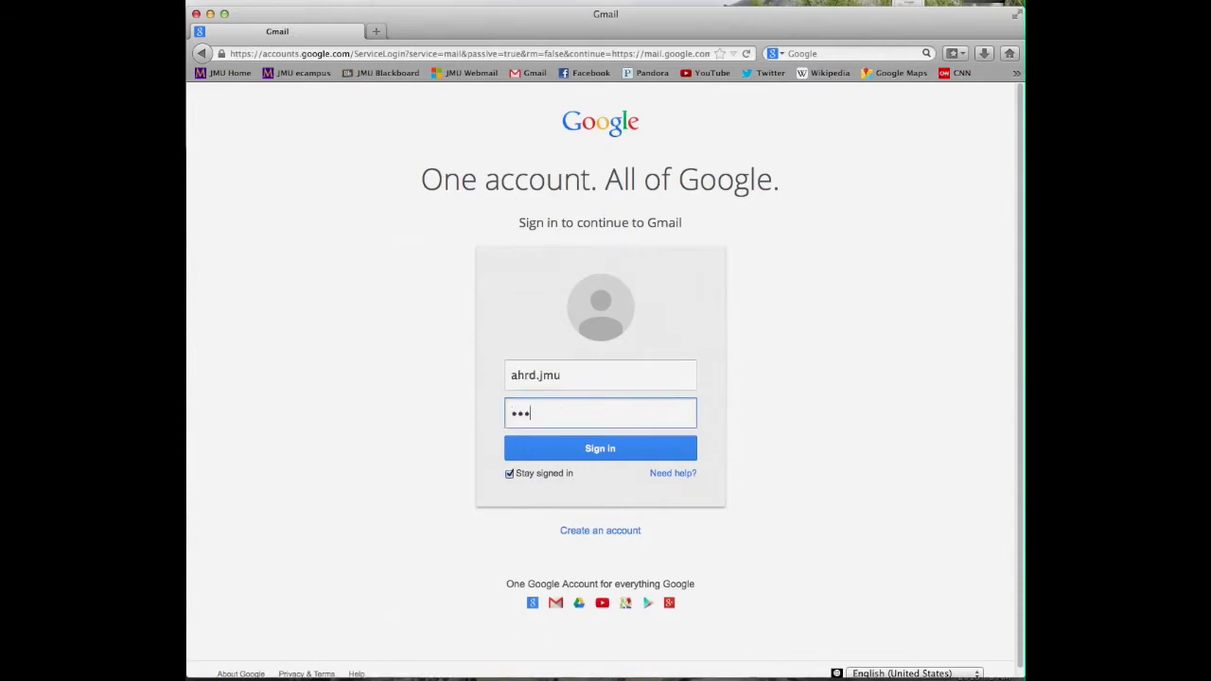
type("•••••••••")
key("Return")
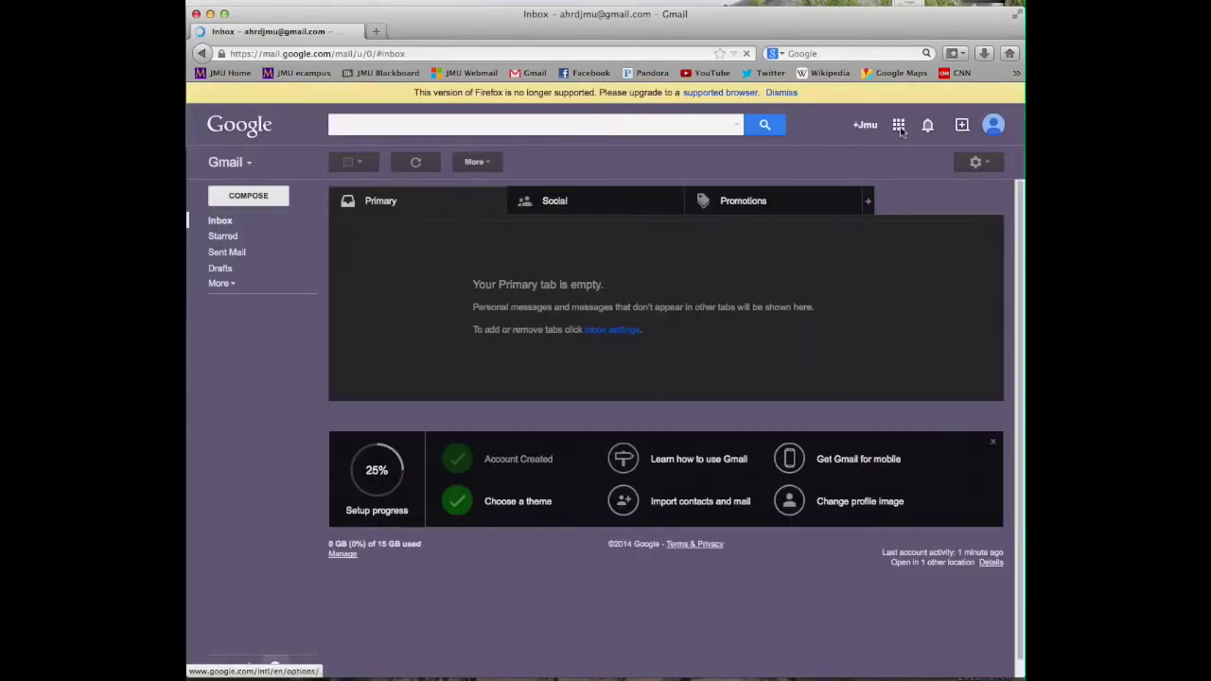
Open Google Calendar from the Google apps grid in Gmail
left_click(899, 127)
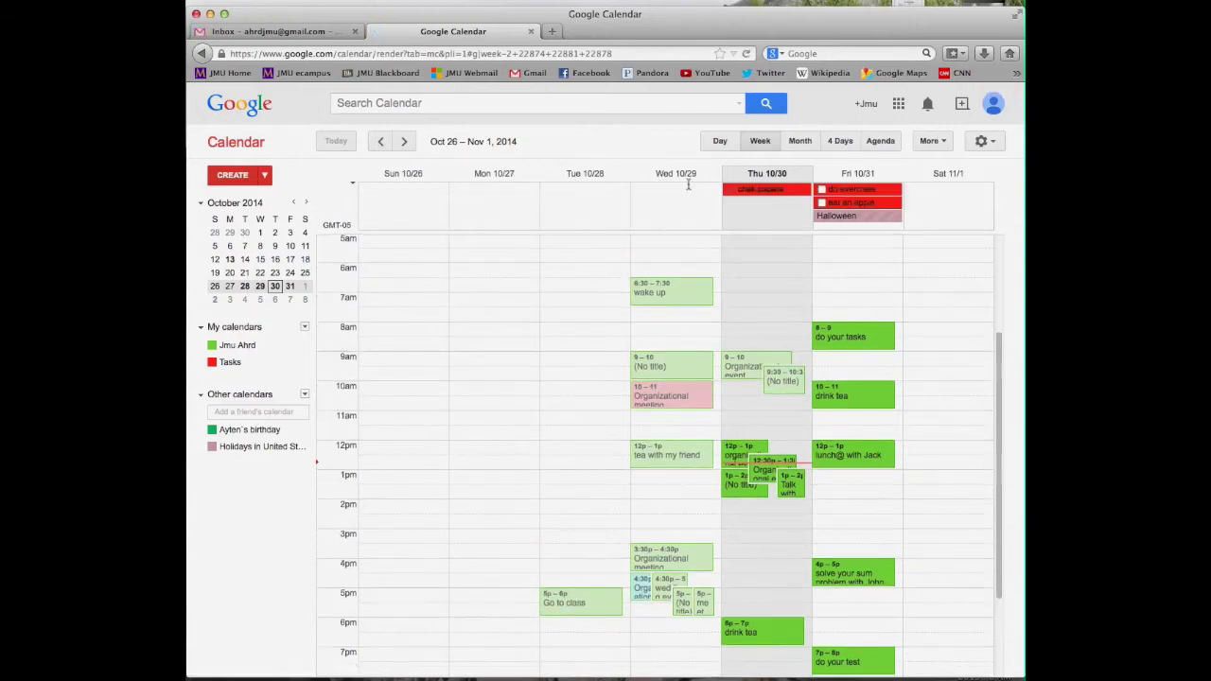
left_click(720, 142)
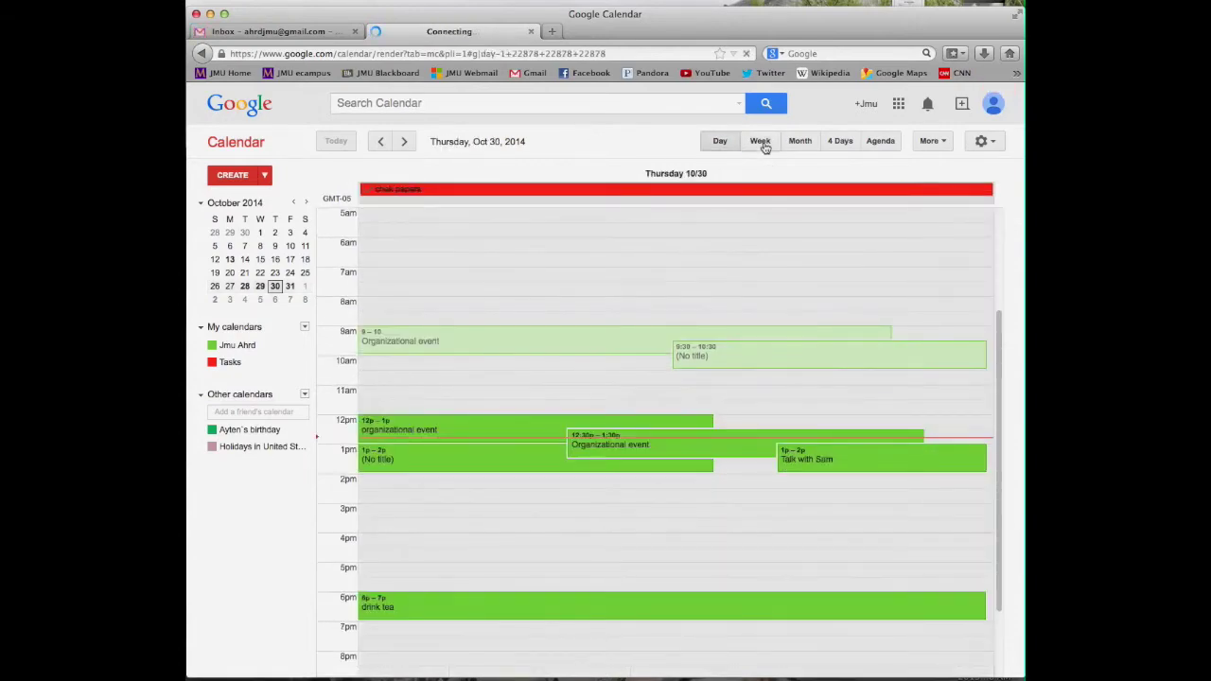
left_click(761, 142)
left_click(800, 142)
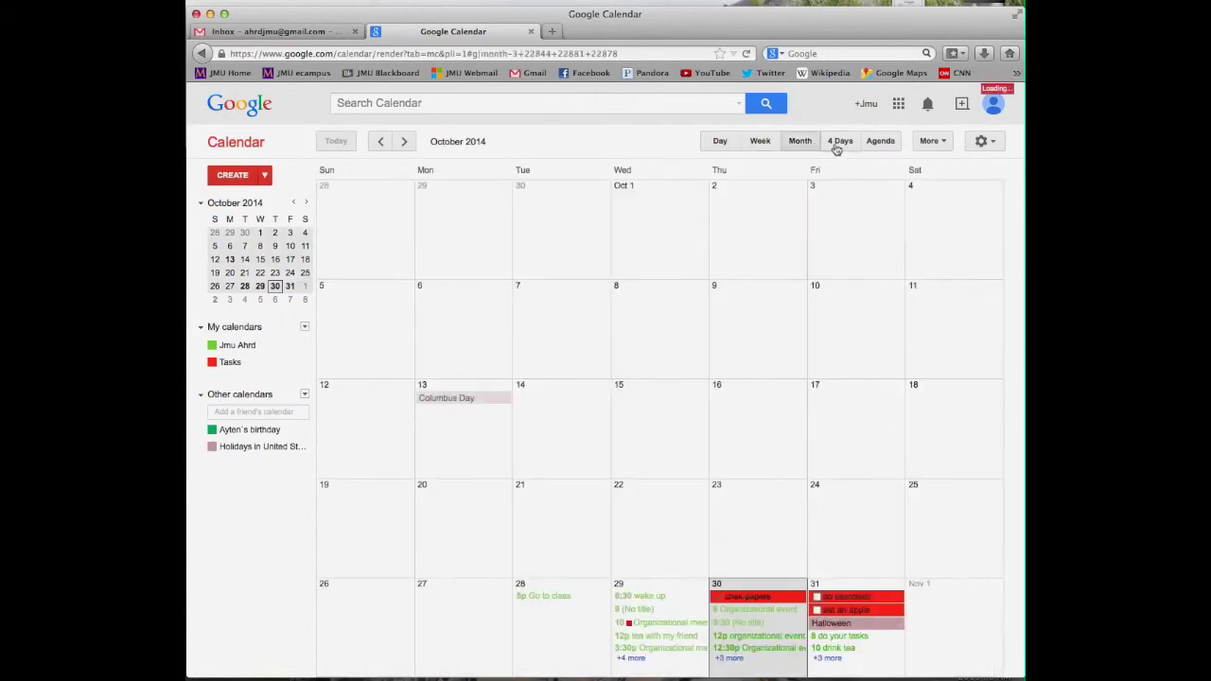
left_click(841, 142)
left_click(880, 142)
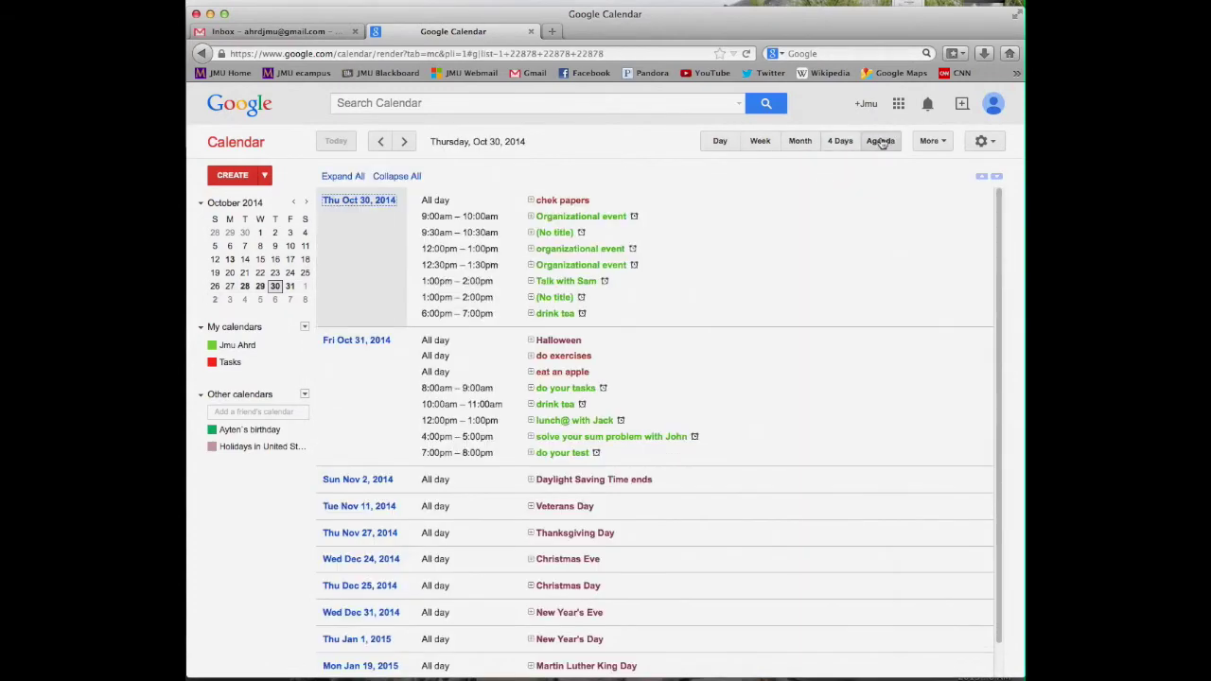
left_click(760, 142)
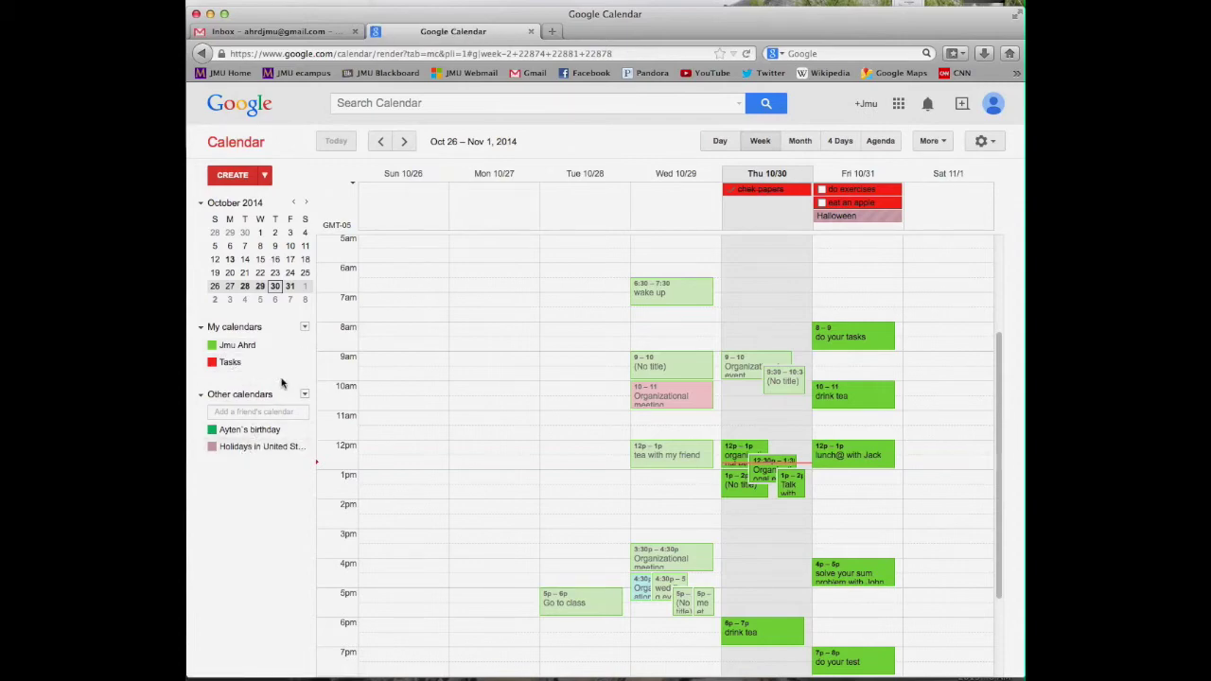
Recolour the main calendar purple, then start entering a friend's e-mail to add their calendar
left_click(305, 348)
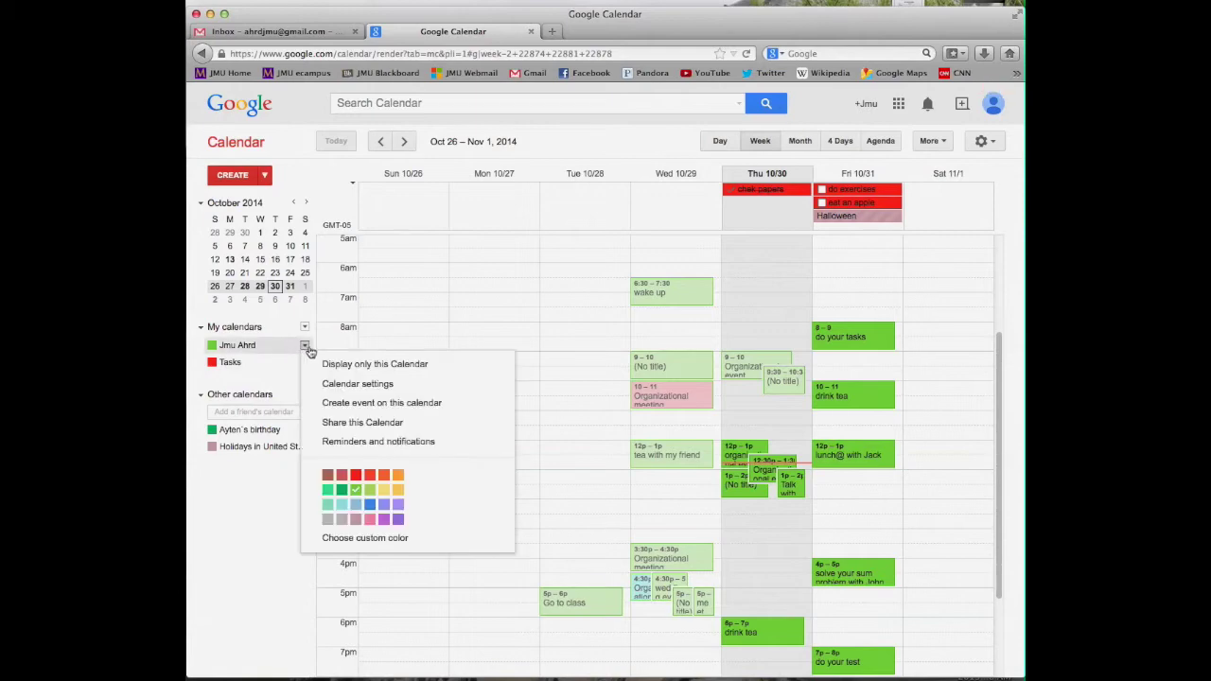
left_click(398, 520)
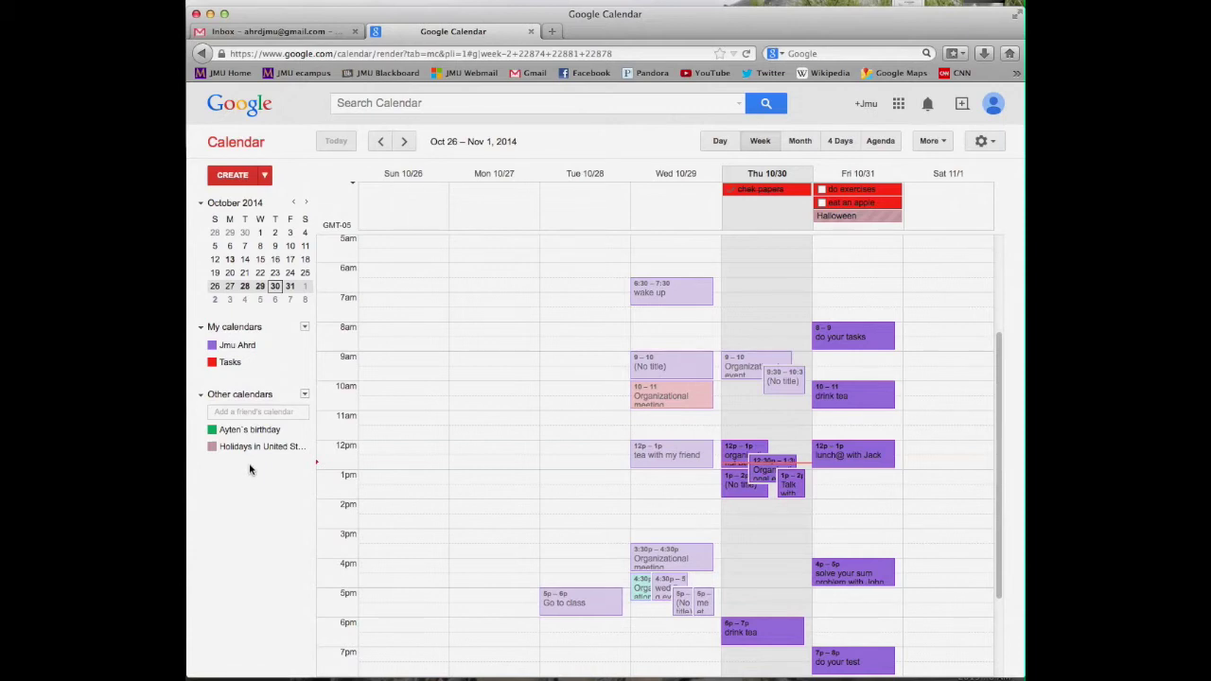
left_click(242, 412)
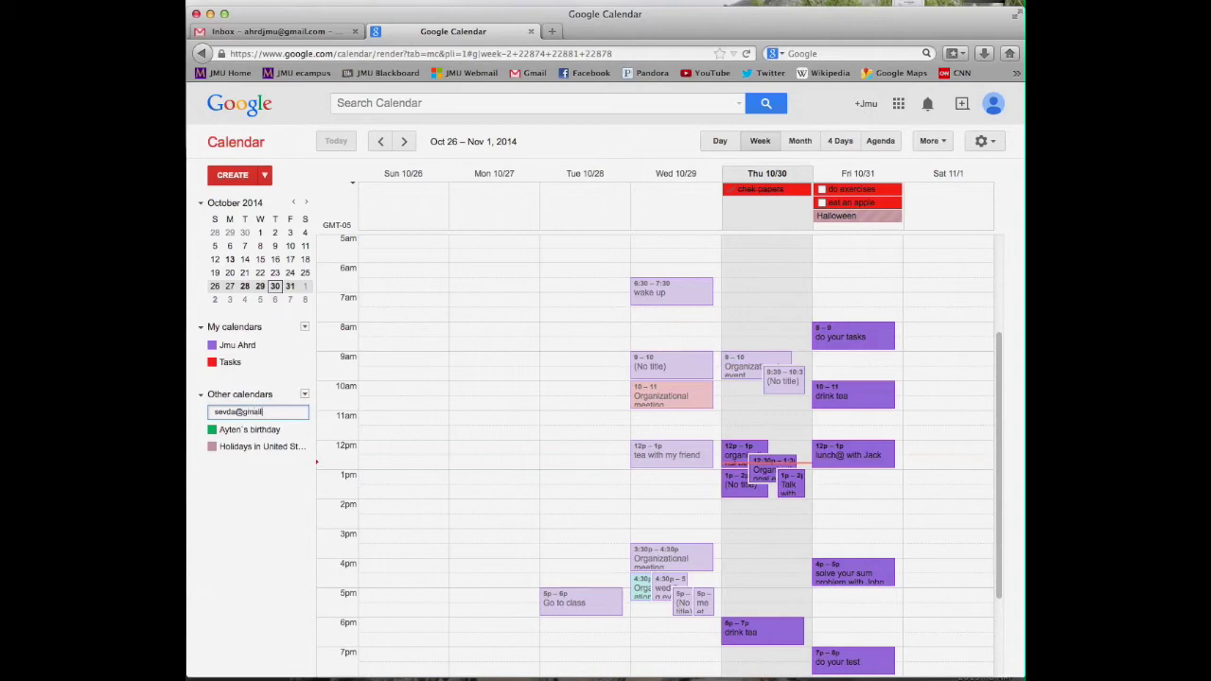
key("Return")
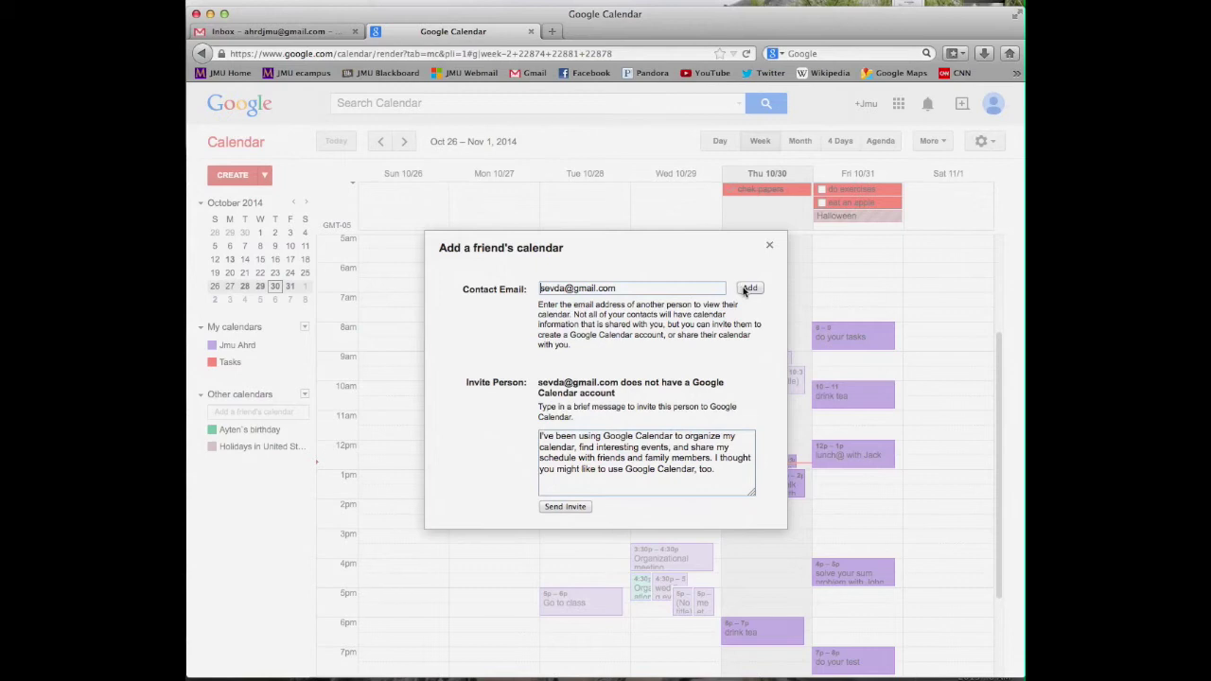
left_click(768, 247)
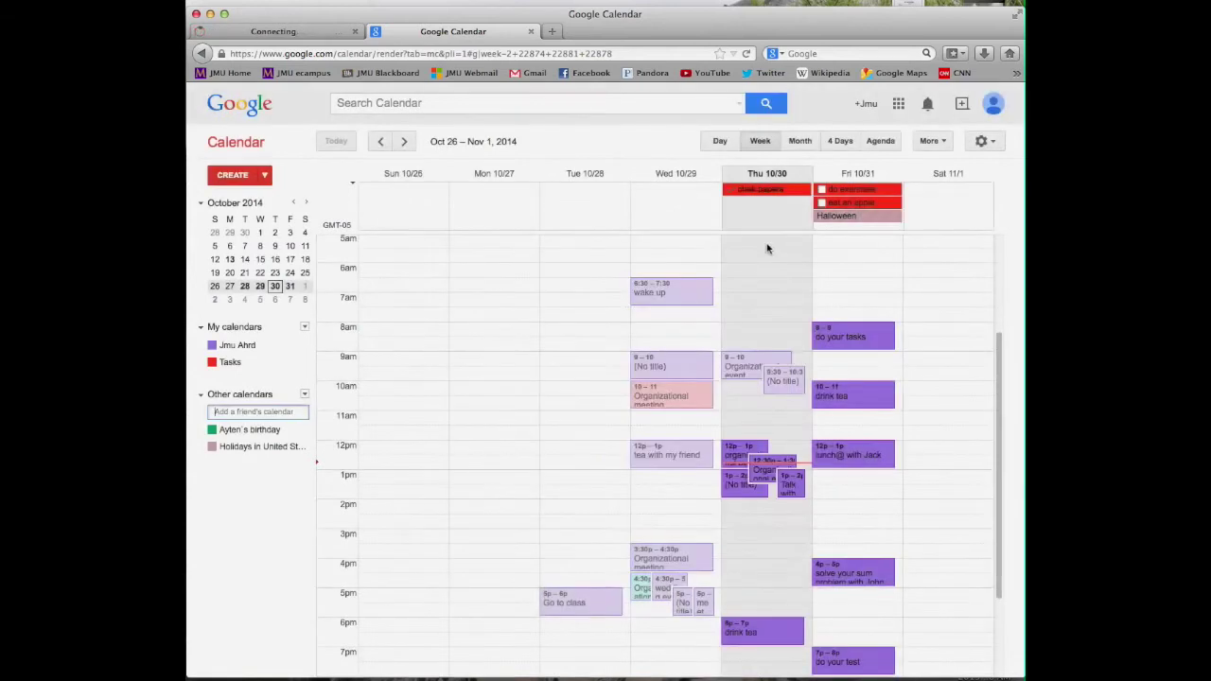
left_click(266, 178)
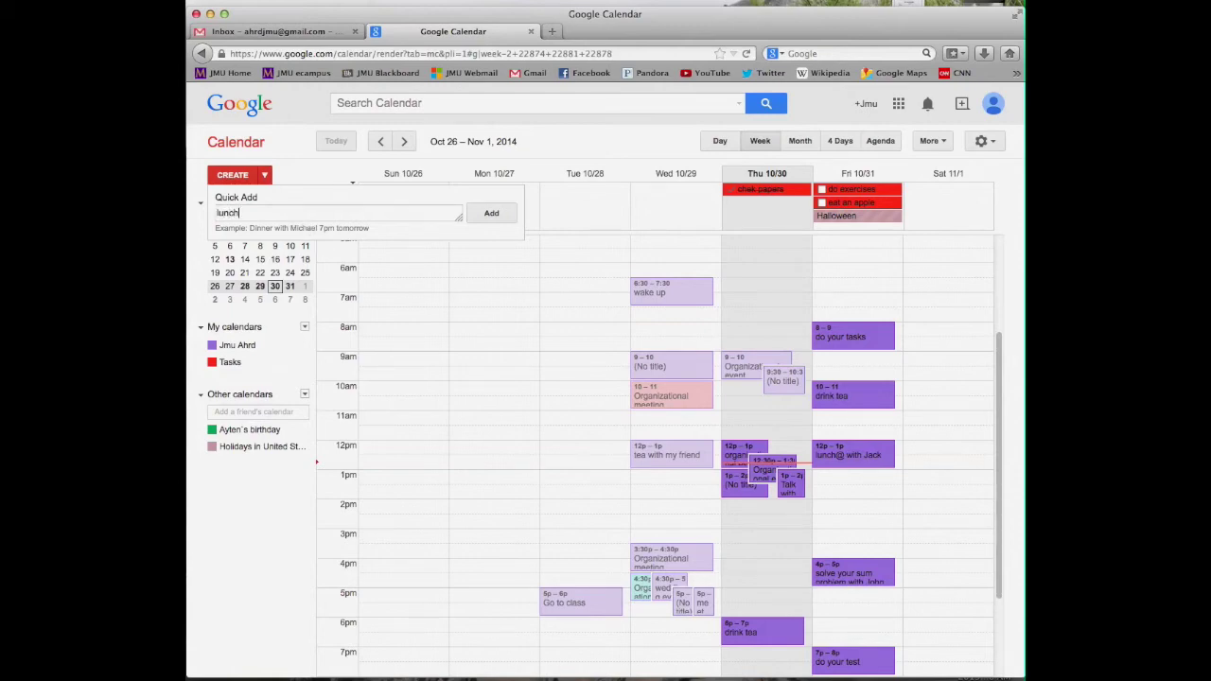
Quick Add 'lunch@noon on Sat with Jack' as an event
type("lunch@noon on Sat with Jack")
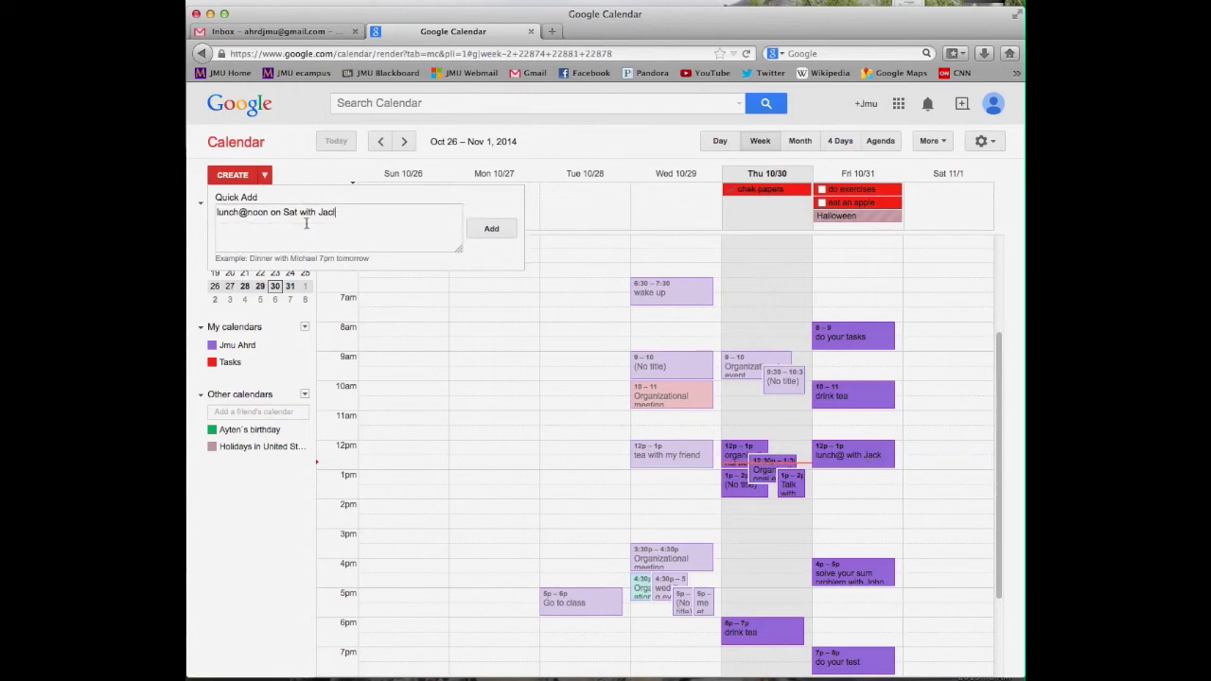
left_click(476, 229)
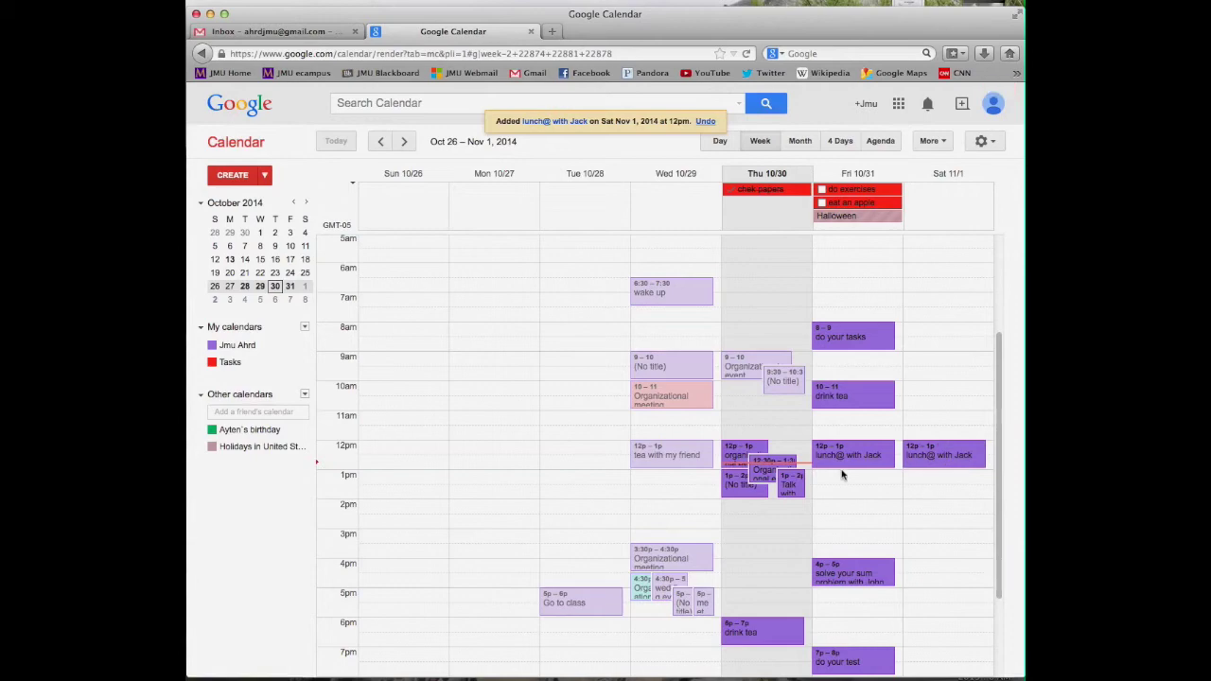
Save an untitled event on Thursday, Oct 30 from 1pm to 2pm with default details
left_click(232, 176)
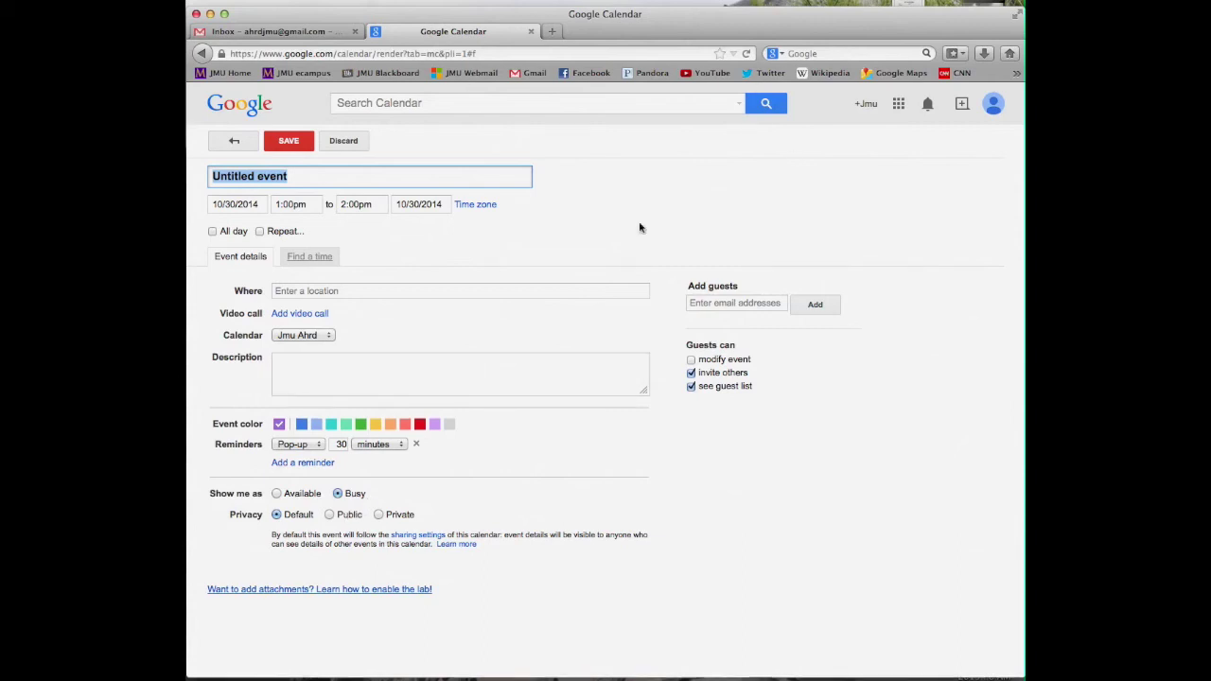
left_click(284, 138)
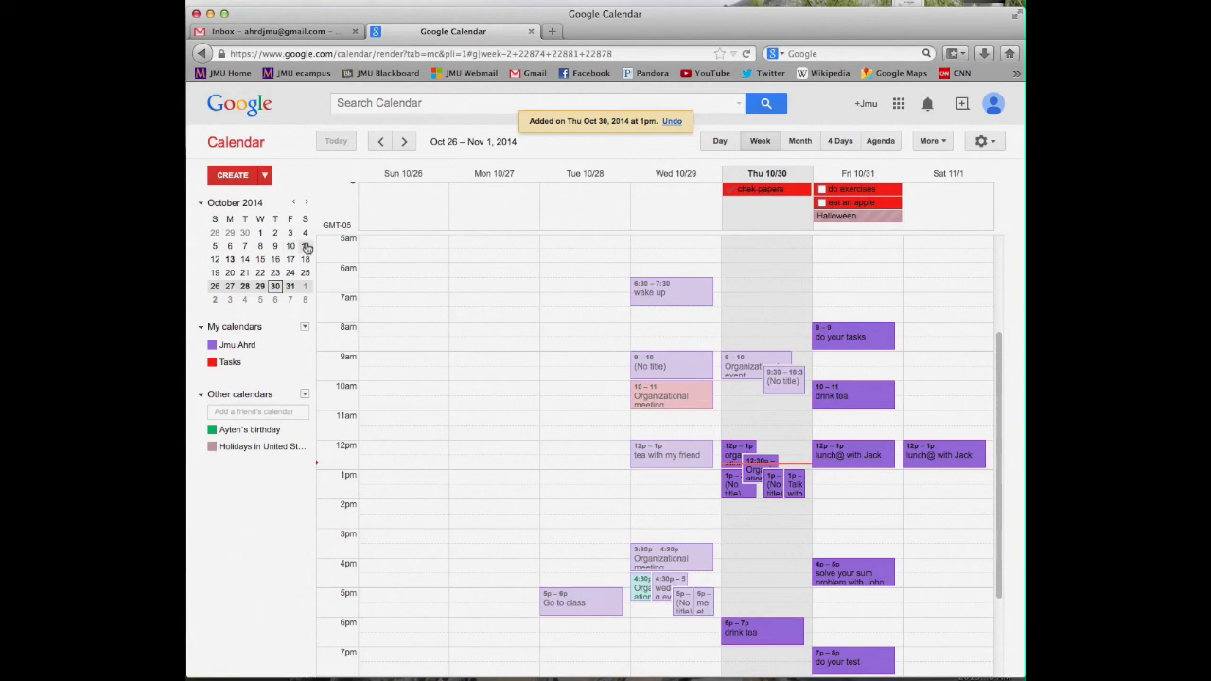
Create a calendar named 'abc' from the My calendars menu
left_click(306, 328)
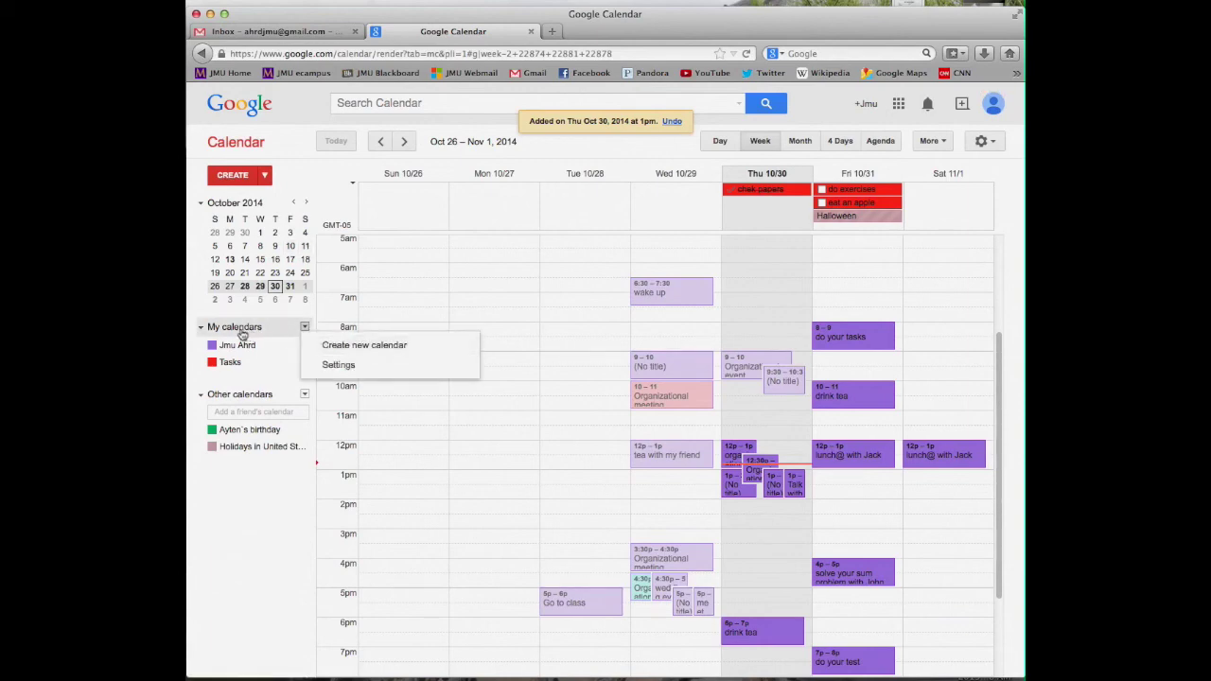
left_click(318, 346)
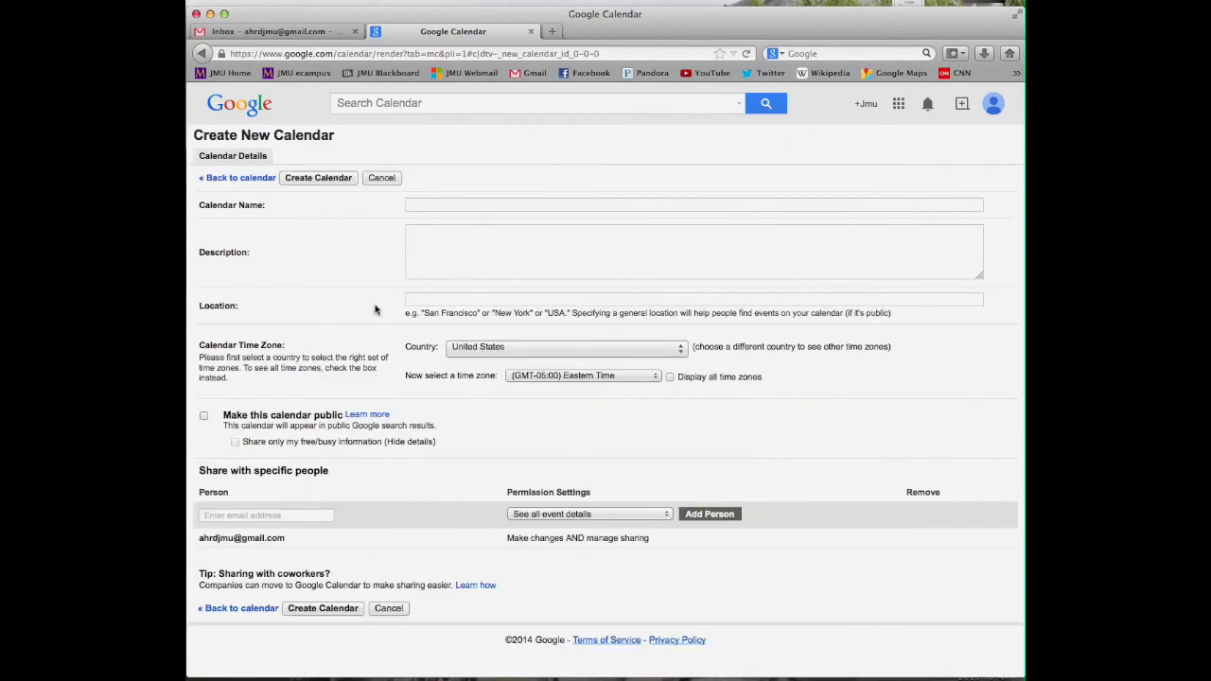
type("abc")
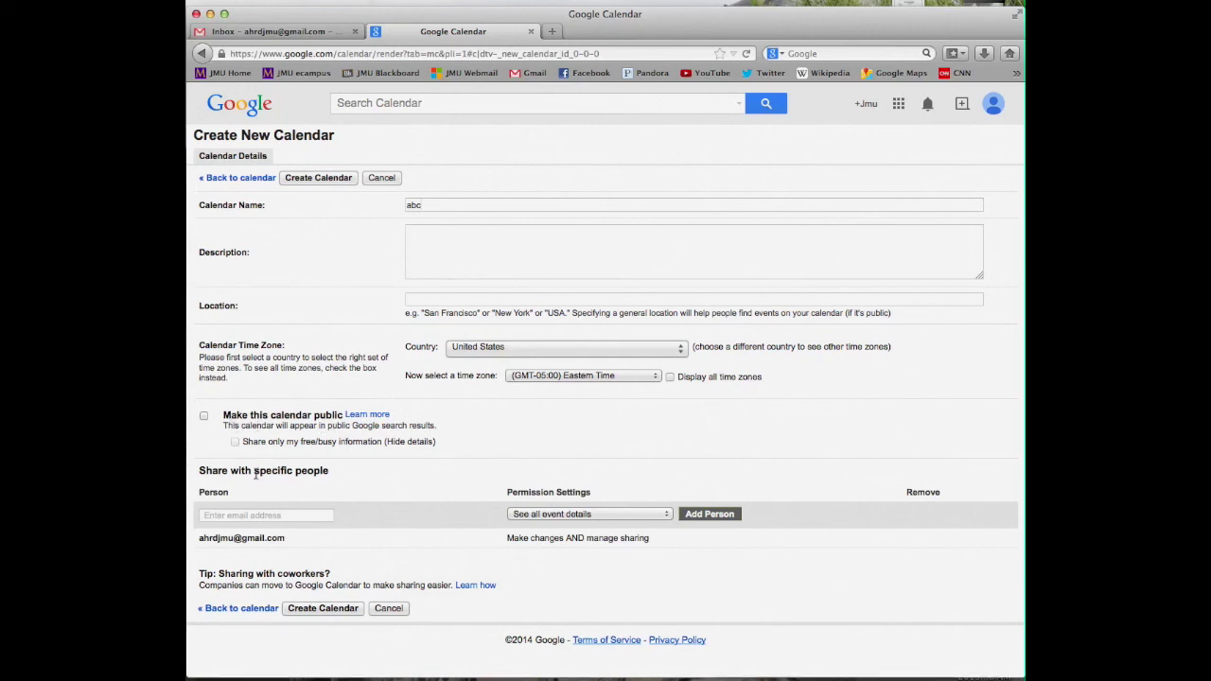
left_click(323, 608)
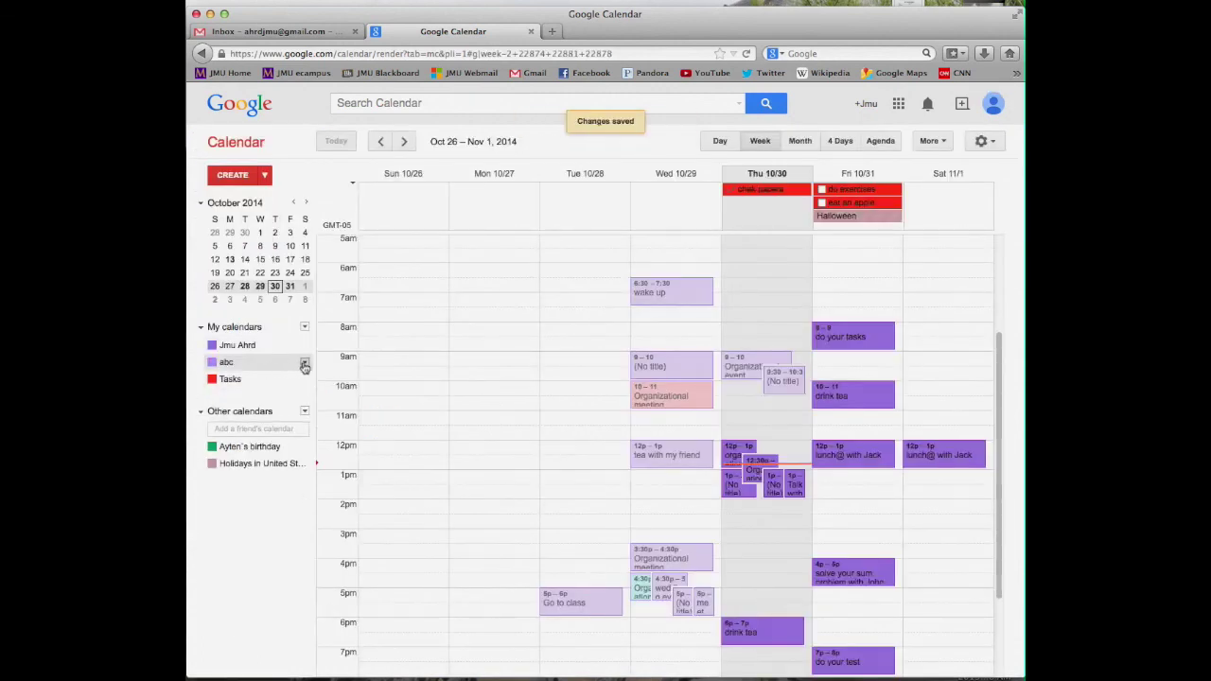
Give the abc calendar a yellow colour instead of its default purple
left_click(304, 363)
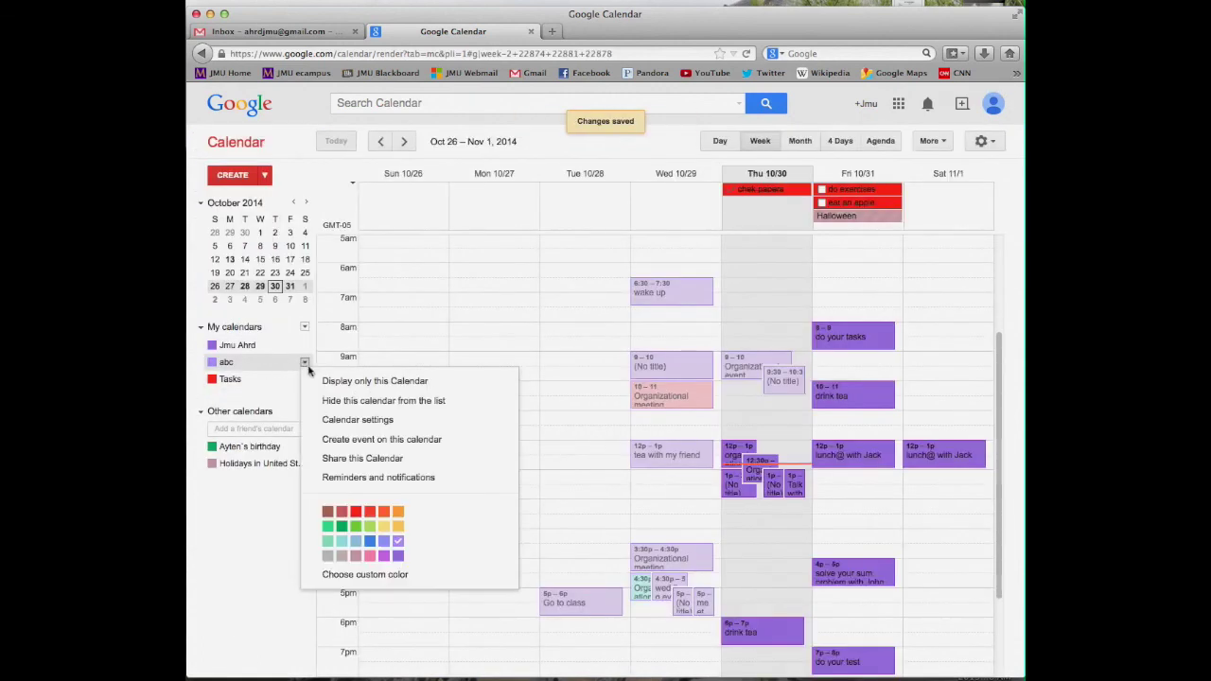
left_click(398, 526)
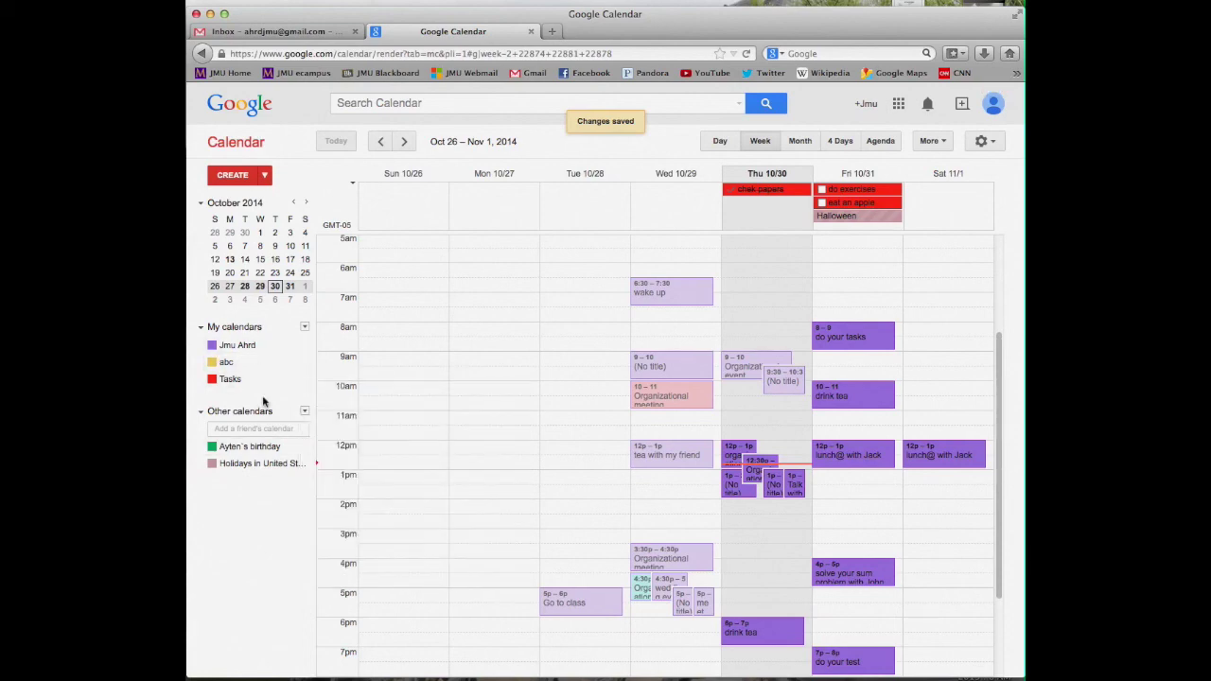